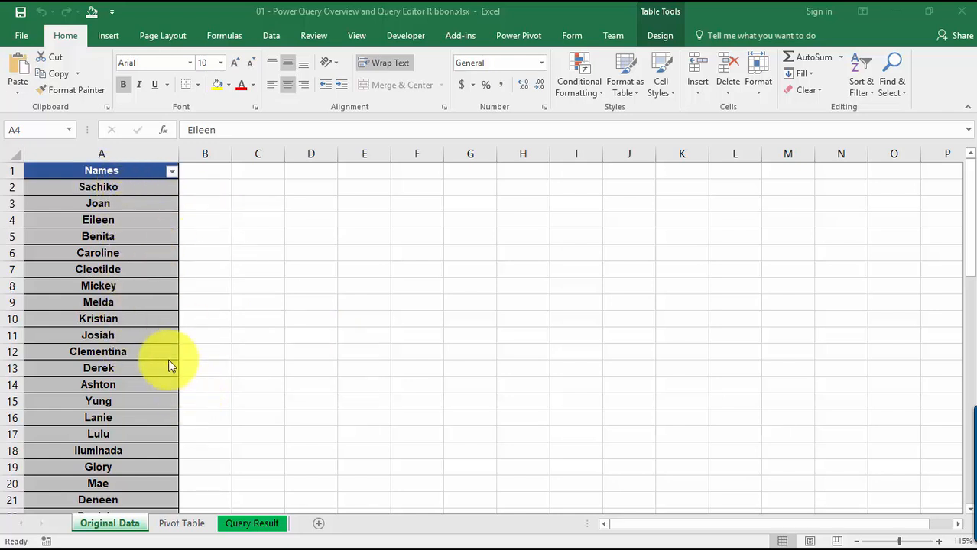
Compare the Original Data and Query Result sheets, and open the Table13 workbook query for editing.
left_click(252, 522)
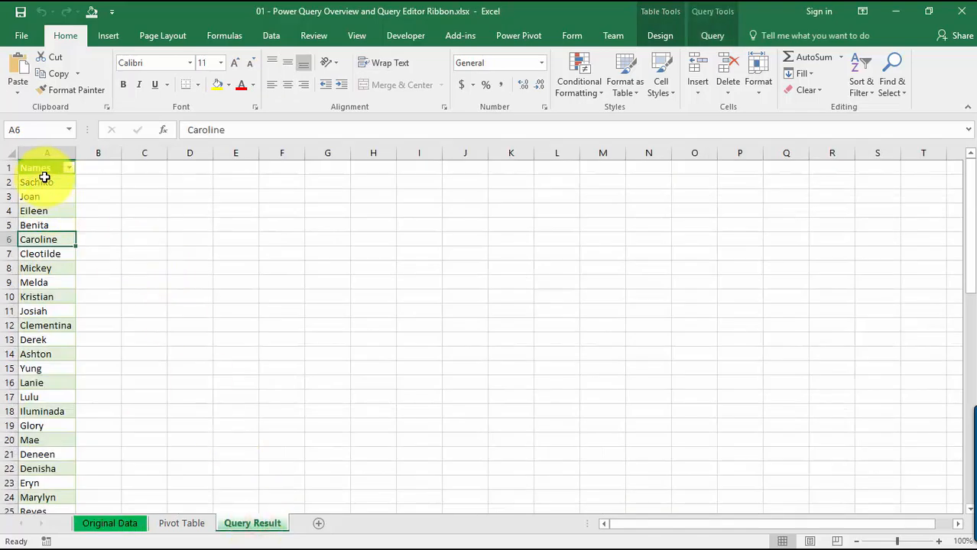
left_click(129, 522)
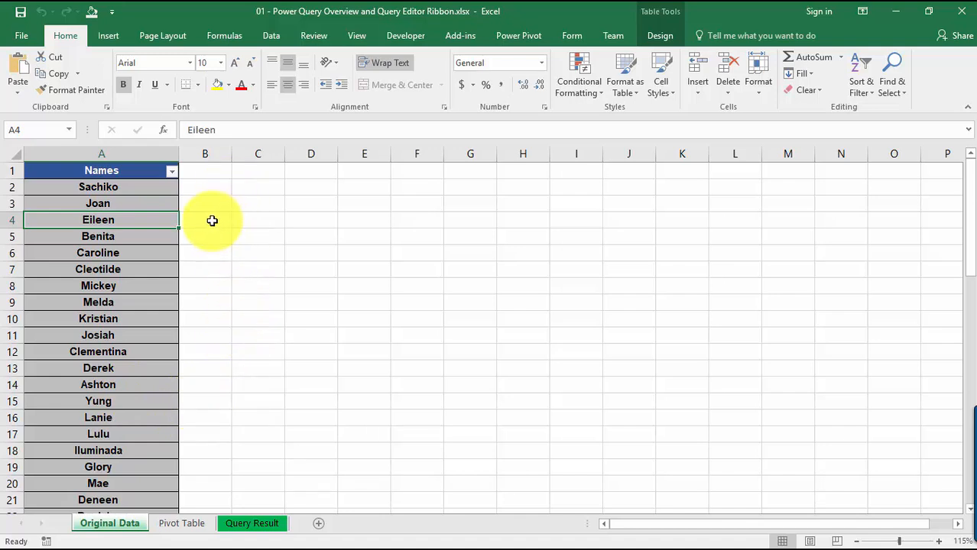
left_click(274, 36)
left_click(266, 57)
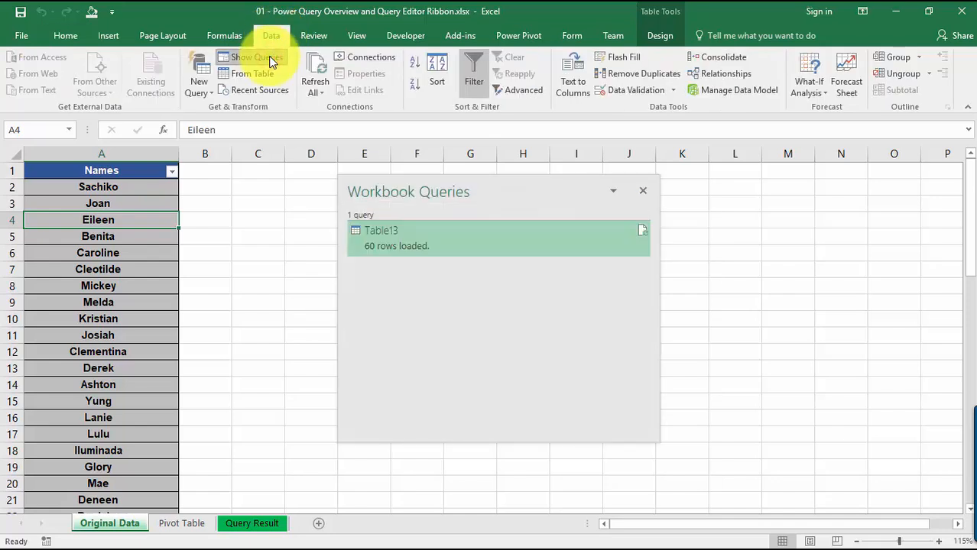
right_click(462, 237)
left_click(499, 277)
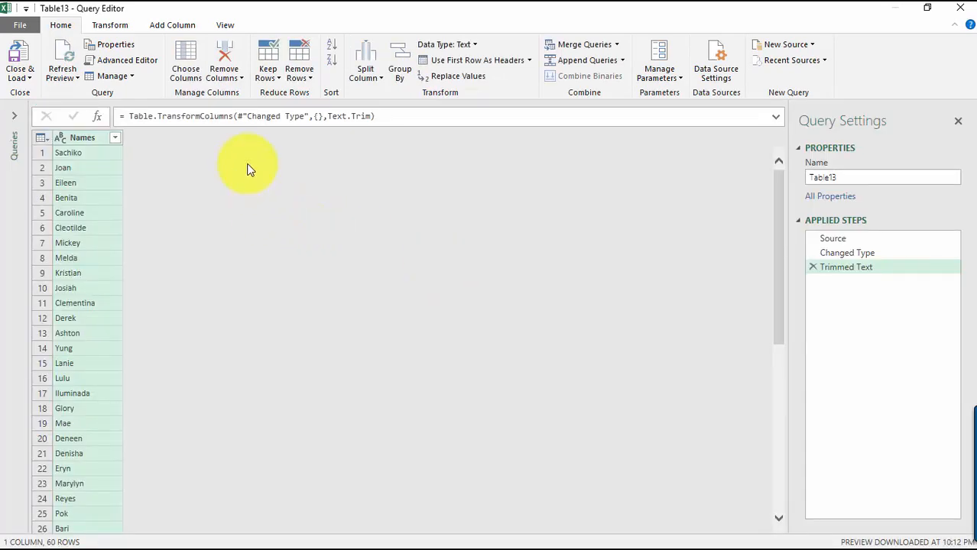
Examine the query editor's basic commands, including the options for removing columns, splitting columns and changing the data type.
left_click(17, 57)
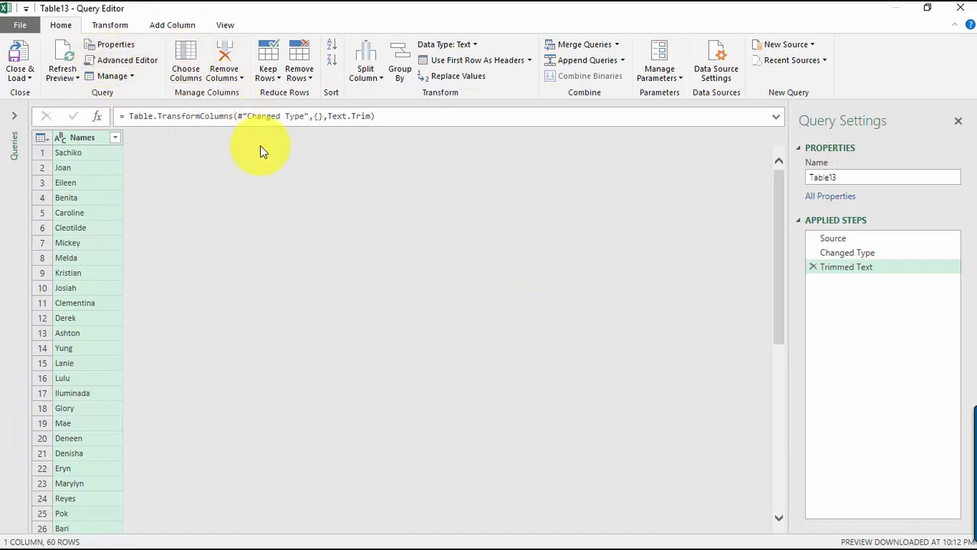
left_click(237, 76)
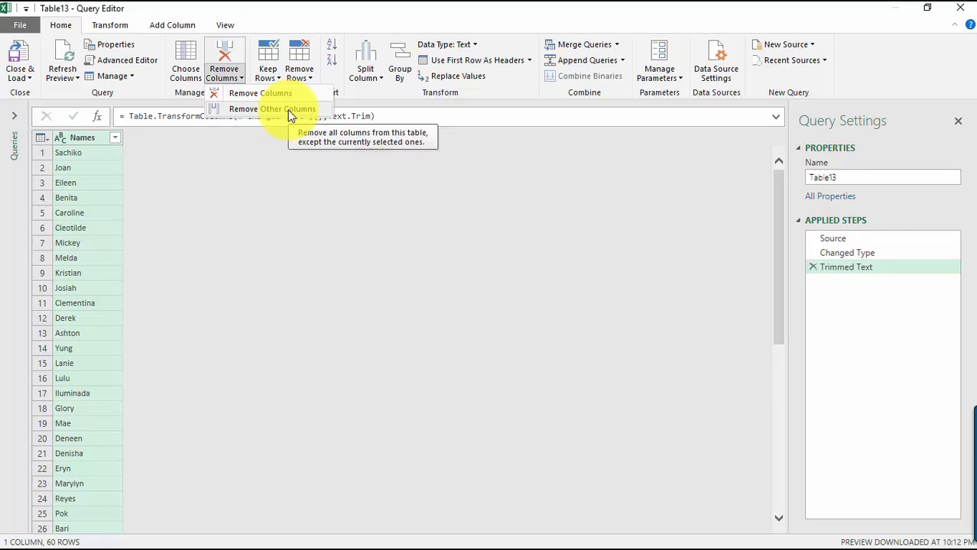
left_click(339, 169)
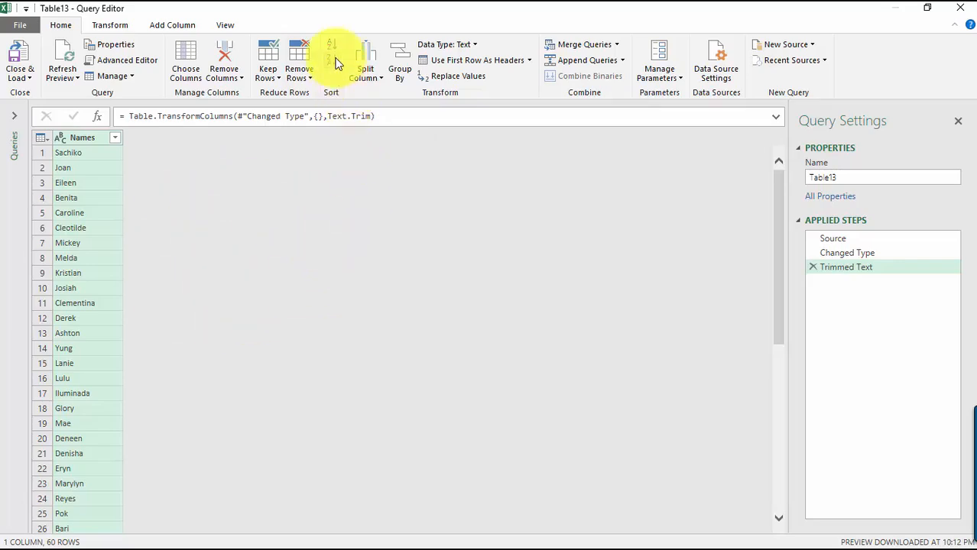
left_click(375, 77)
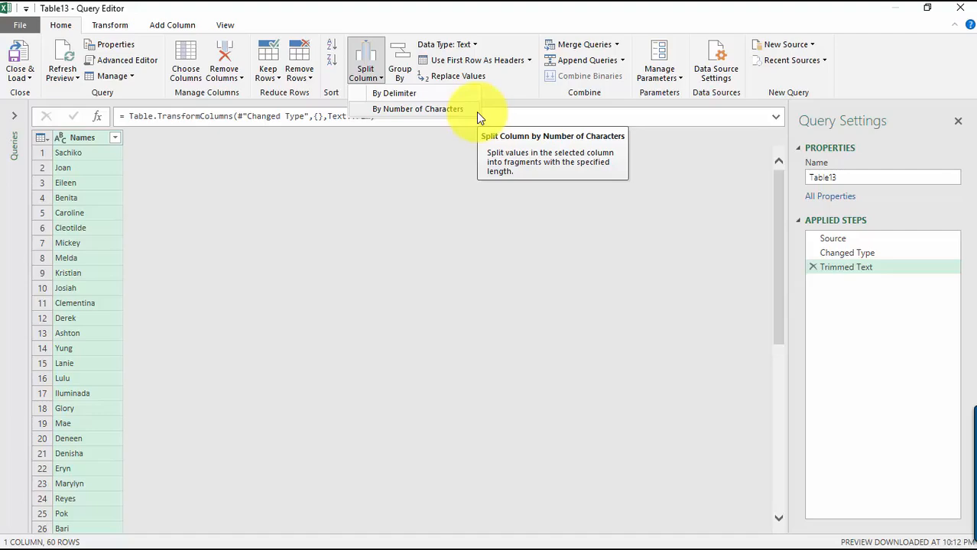
left_click(453, 171)
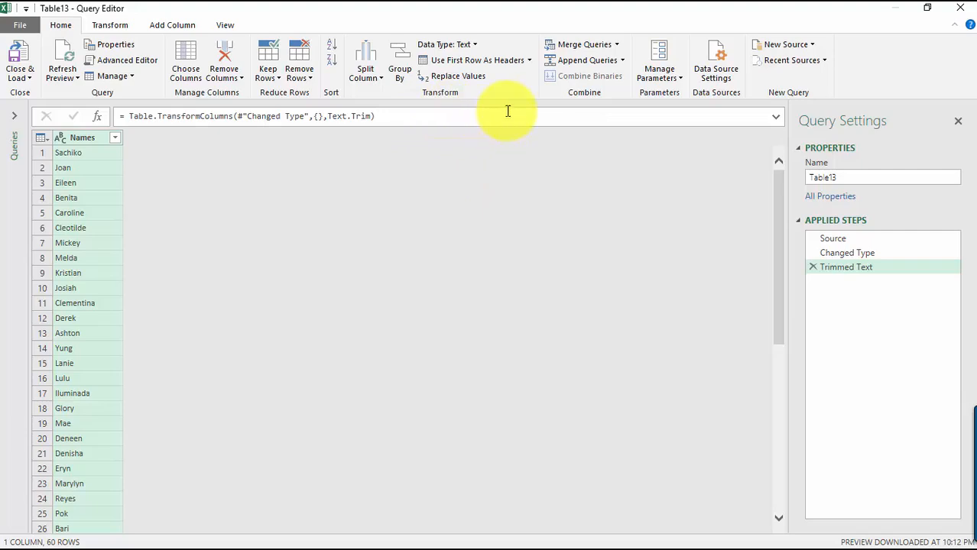
left_click(473, 46)
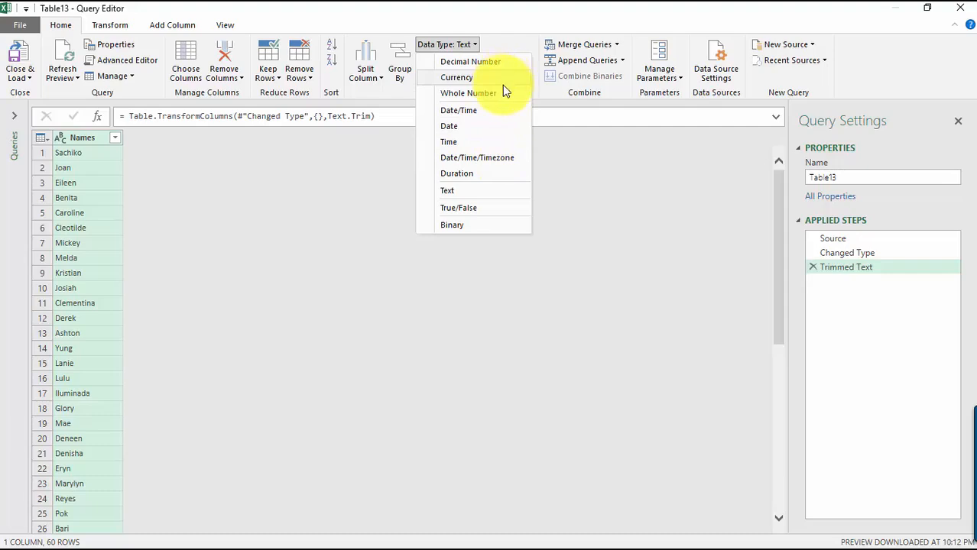
left_click(591, 186)
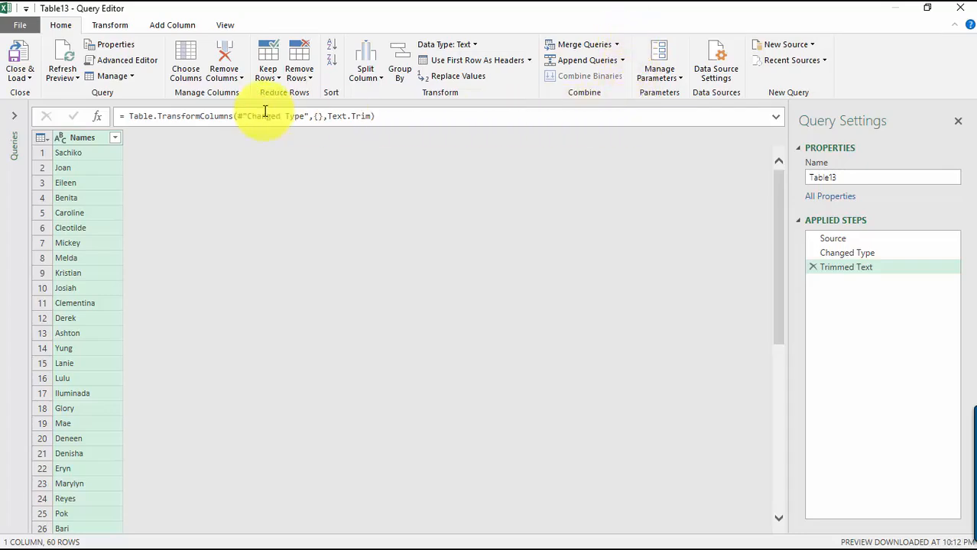
Examine the column transformation commands, including the Fill, Format, Extract, Parse and Time options.
left_click(118, 25)
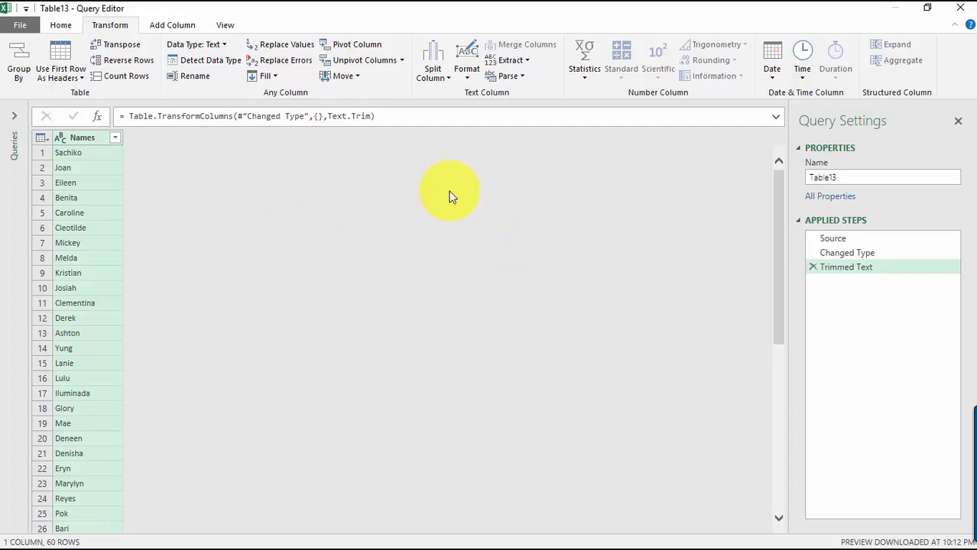
left_click(271, 76)
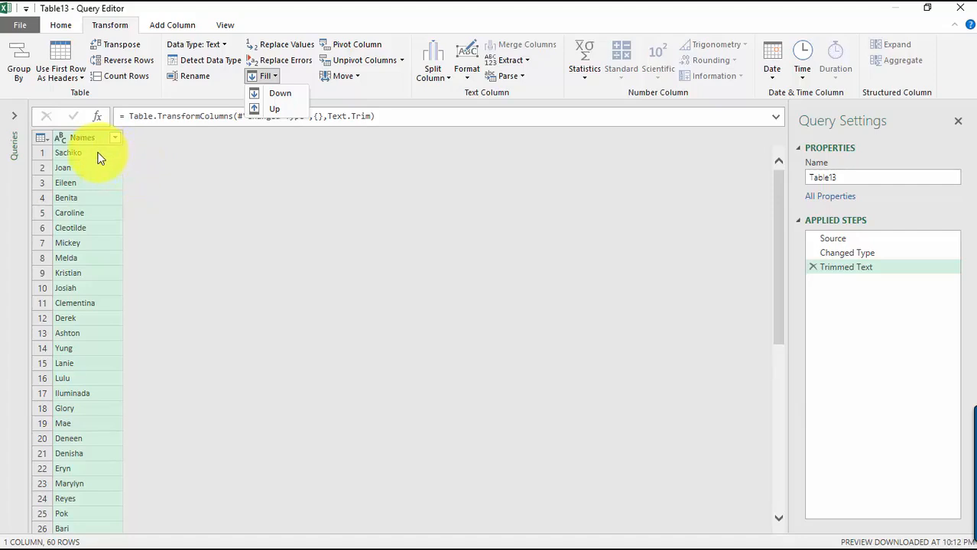
left_click(178, 163)
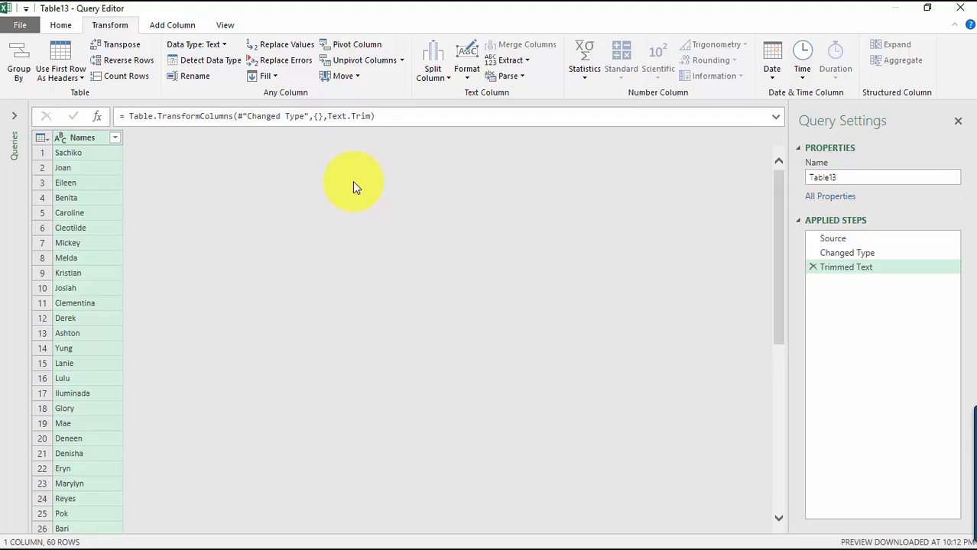
left_click(432, 77)
left_click(473, 74)
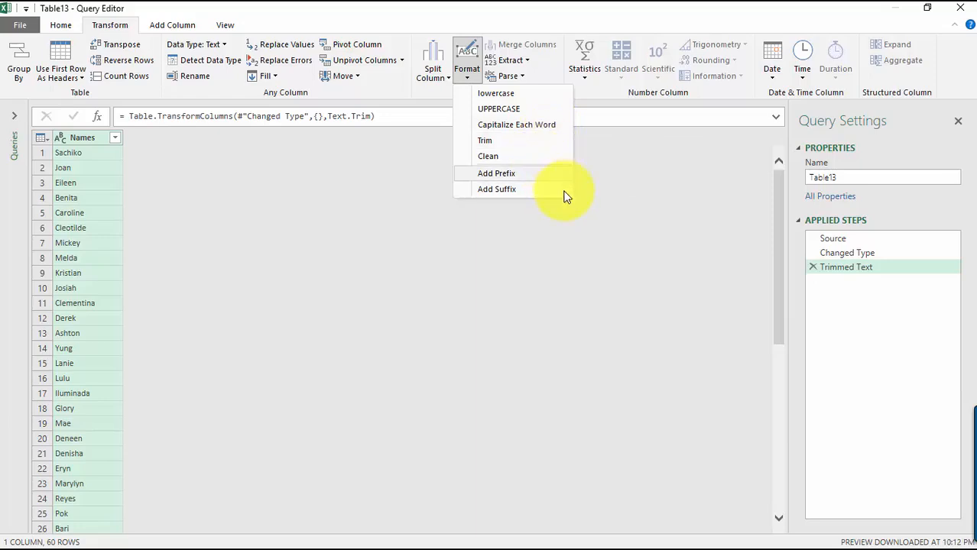
left_click(627, 185)
left_click(525, 61)
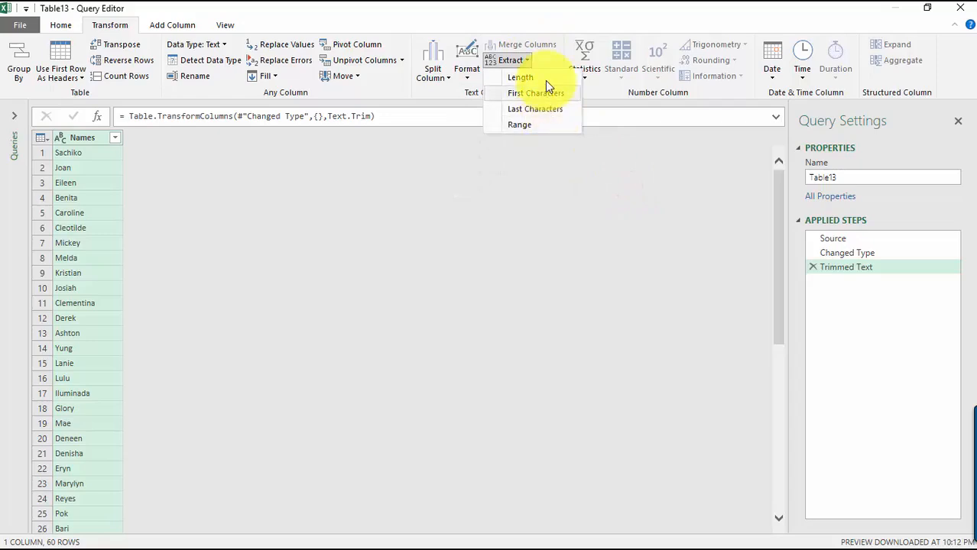
left_click(589, 177)
left_click(516, 76)
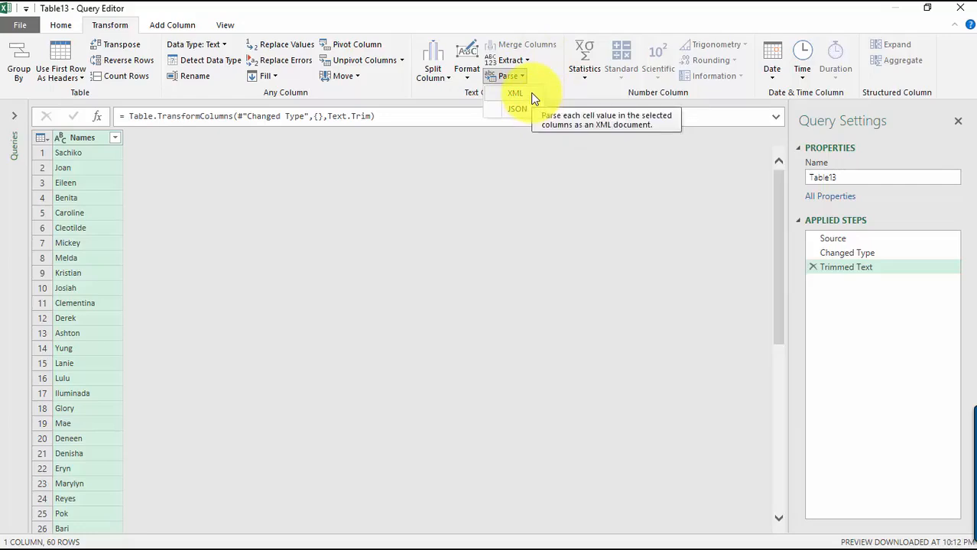
left_click(548, 167)
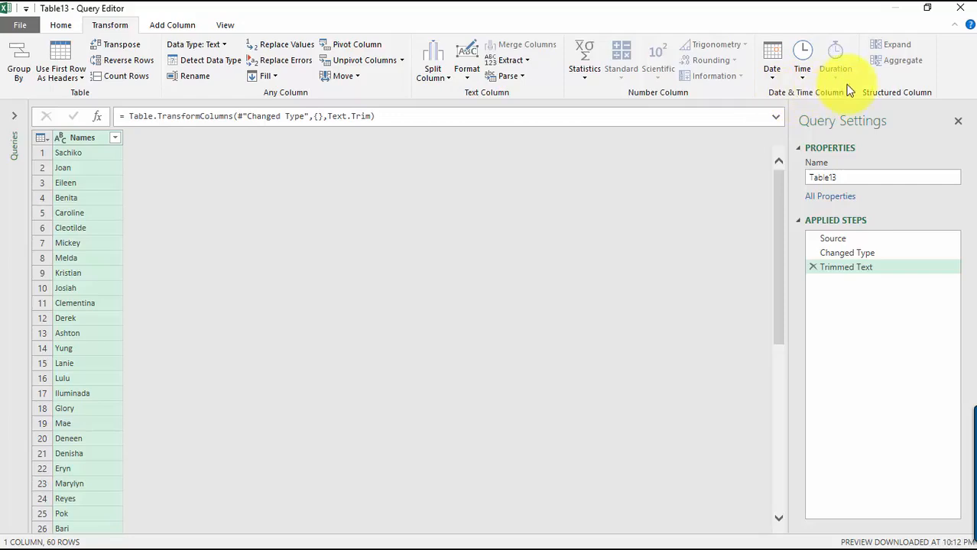
left_click(803, 70)
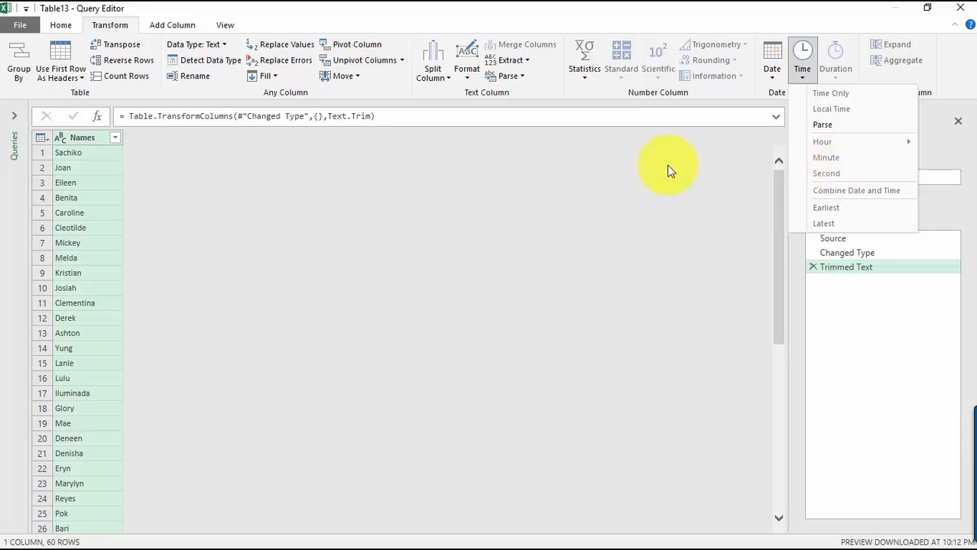
left_click(728, 187)
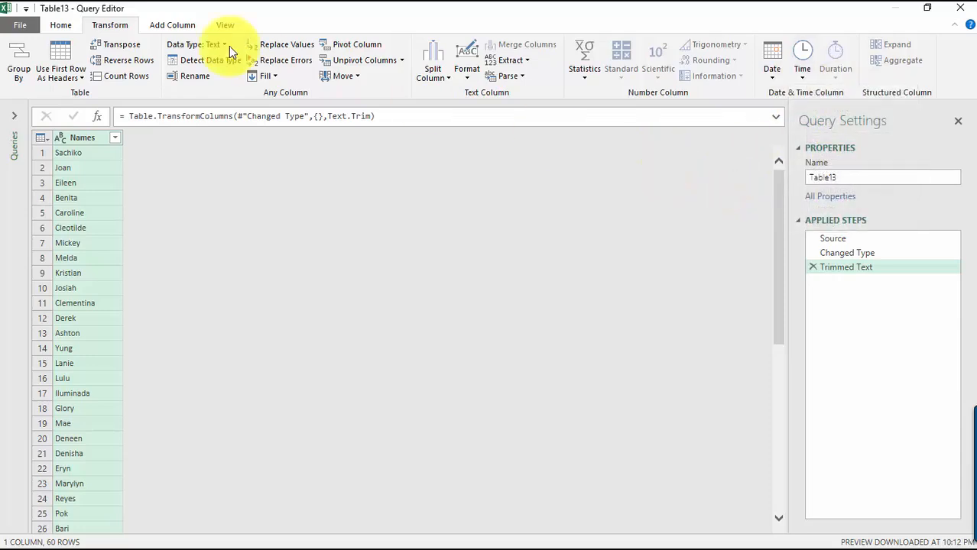
Add an index column starting from 0 to the Names query, and delete the resulting applied step.
left_click(172, 25)
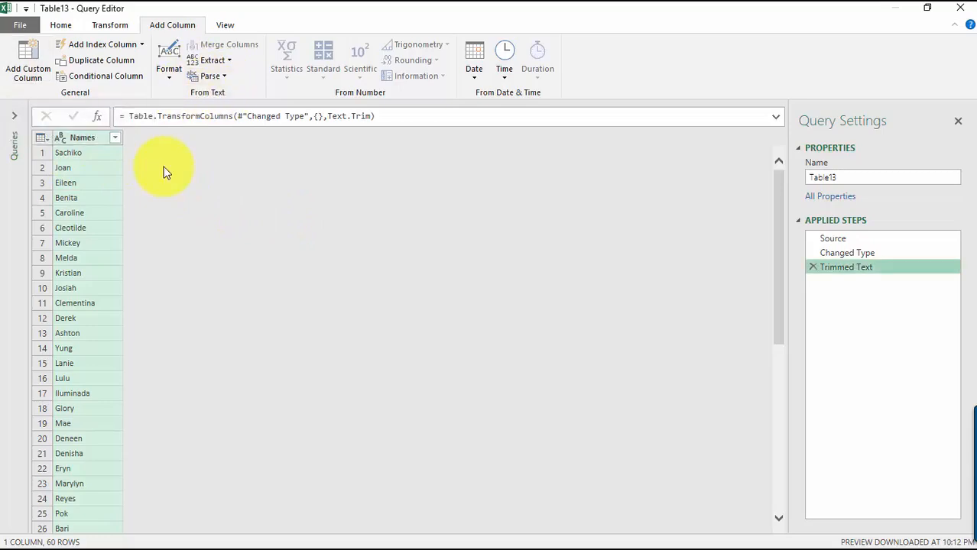
left_click(117, 45)
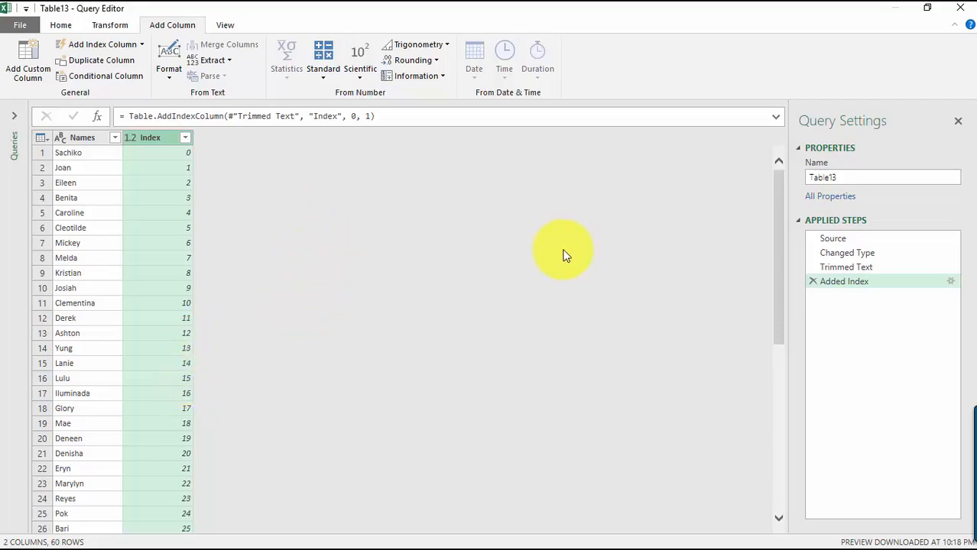
left_click(812, 281)
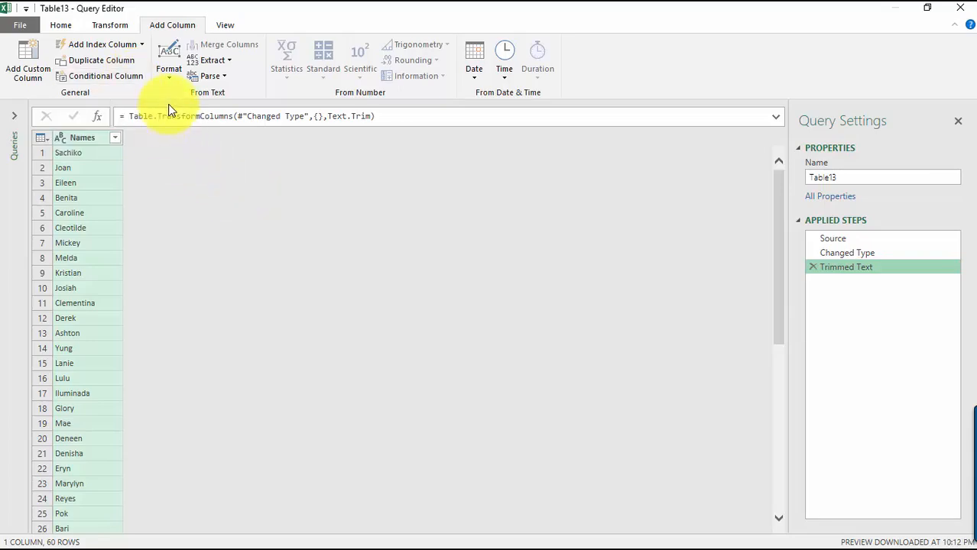
left_click(173, 76)
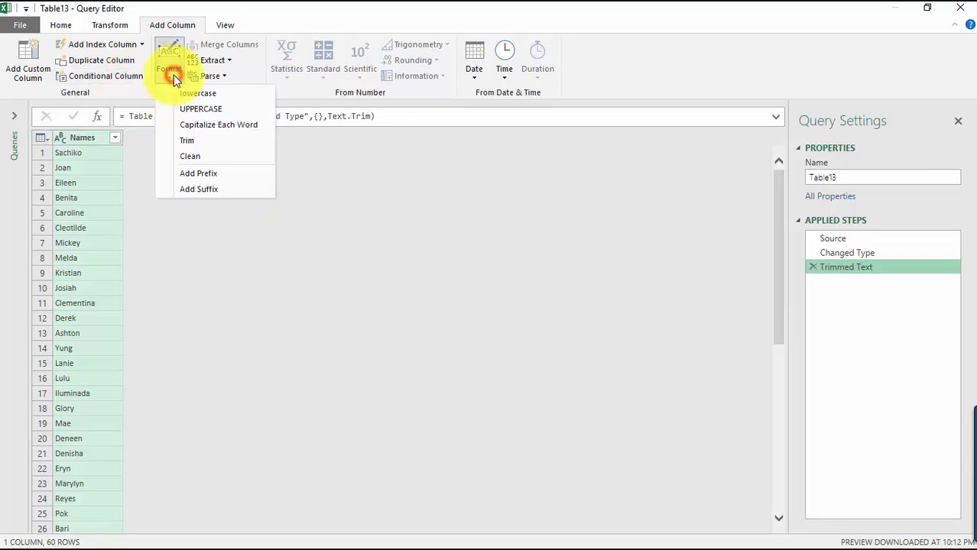
left_click(248, 70)
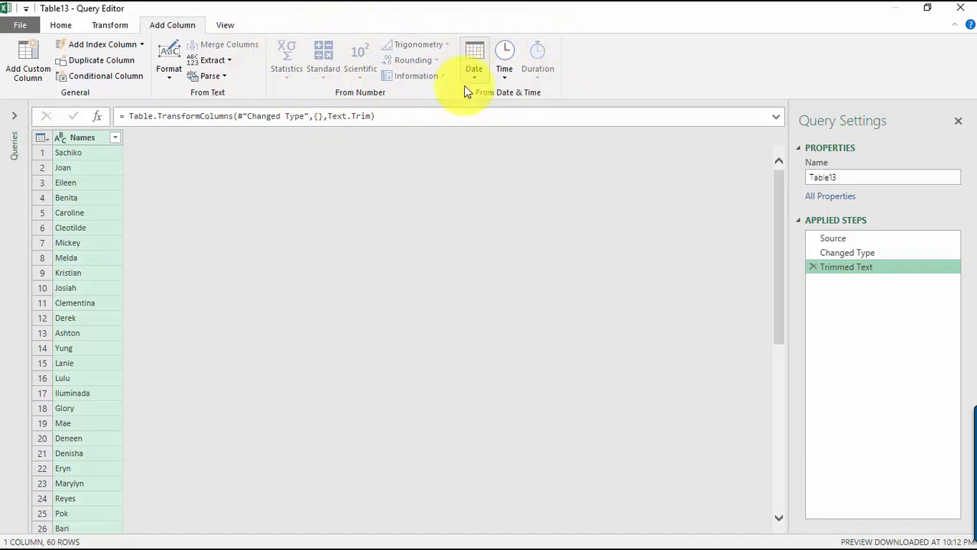
Toggle the query editor's formula bar off and back on.
left_click(224, 26)
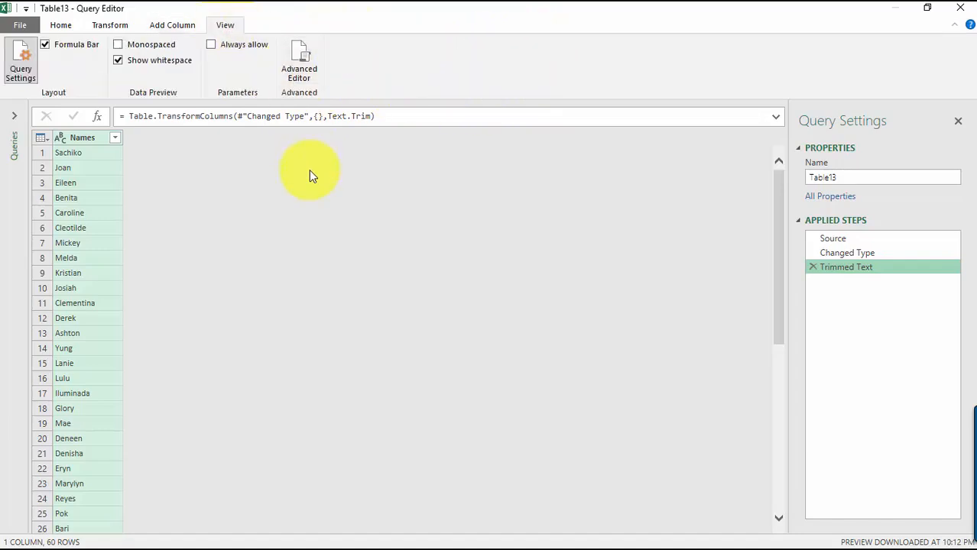
left_click(46, 45)
left_click(46, 45)
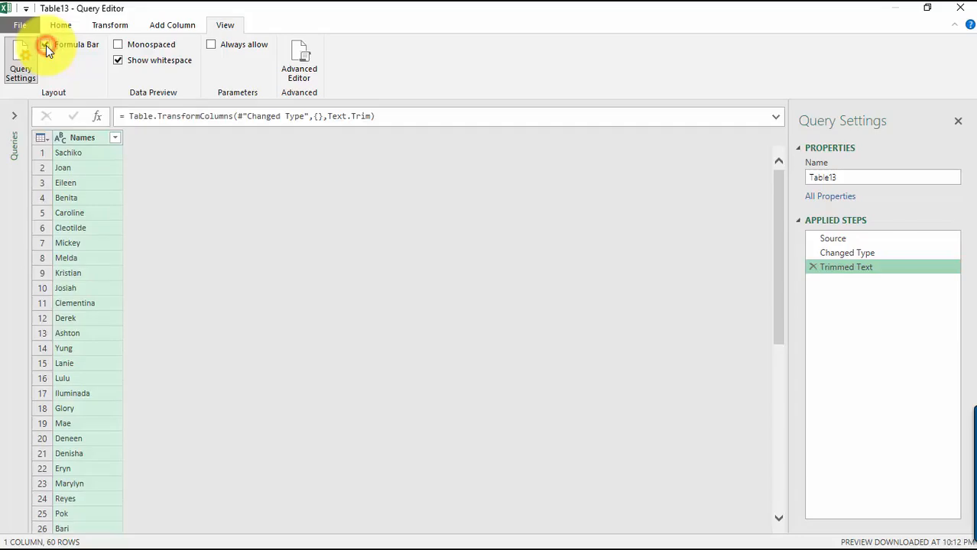
left_click(46, 45)
left_click(46, 45)
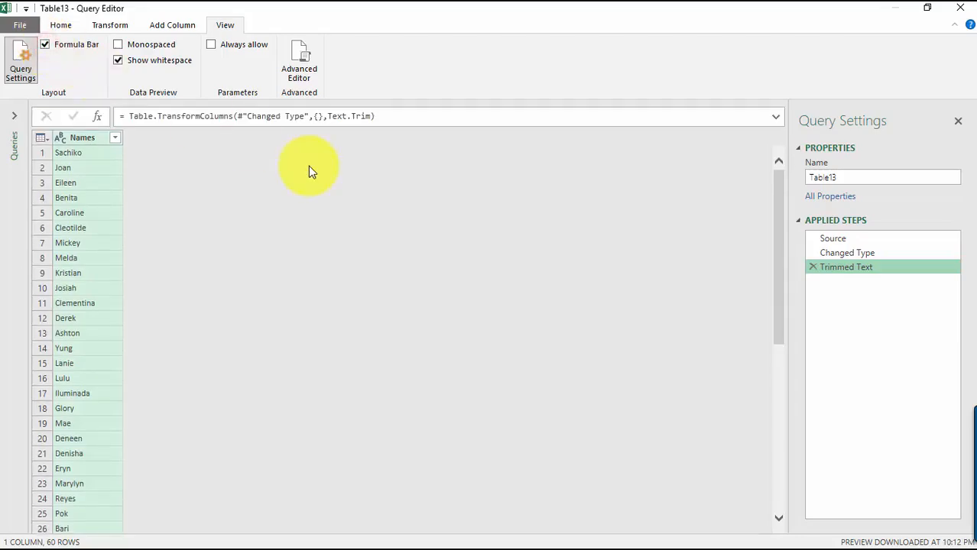
Review the Table13 query code in the Advanced Editor and close it without changing anything.
left_click(304, 75)
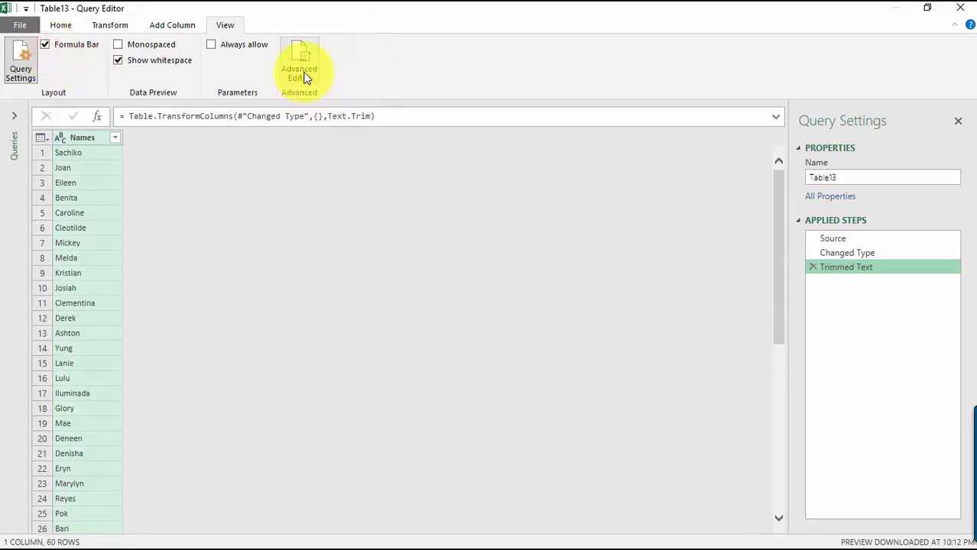
left_click(309, 74)
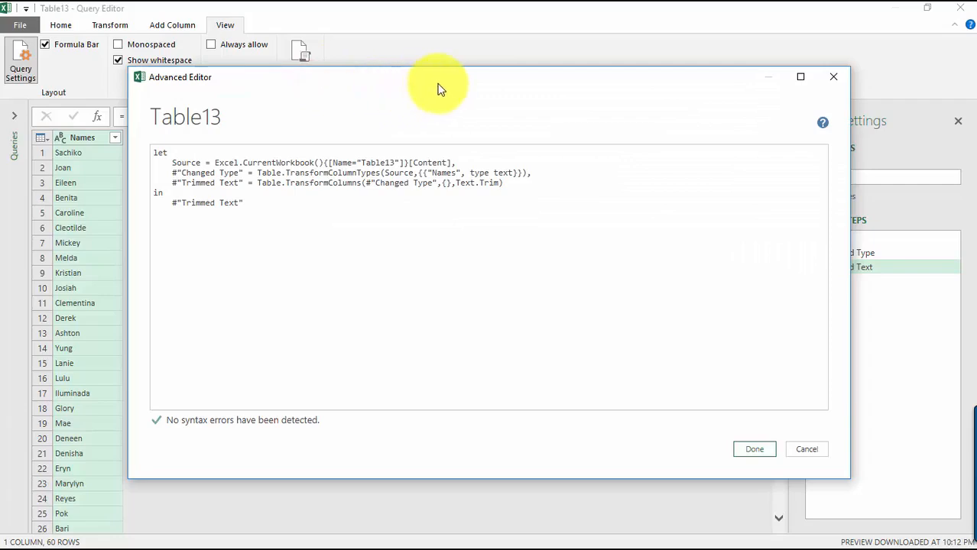
left_click_drag(436, 84, 372, 107)
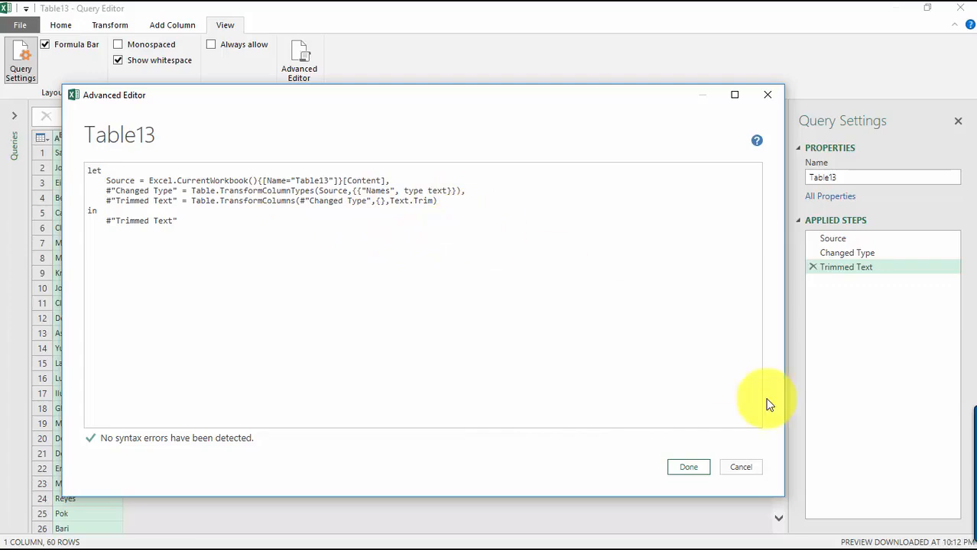
left_click(748, 468)
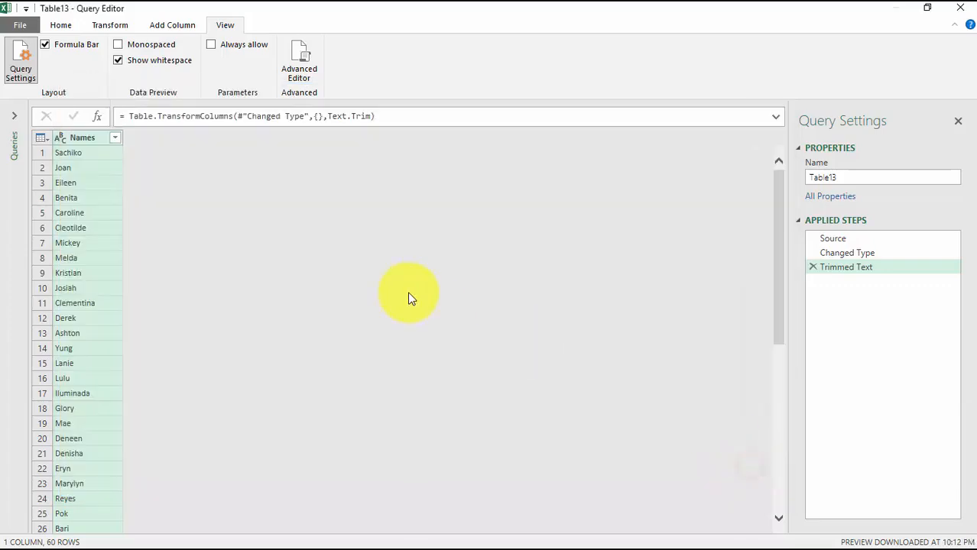
left_click(60, 26)
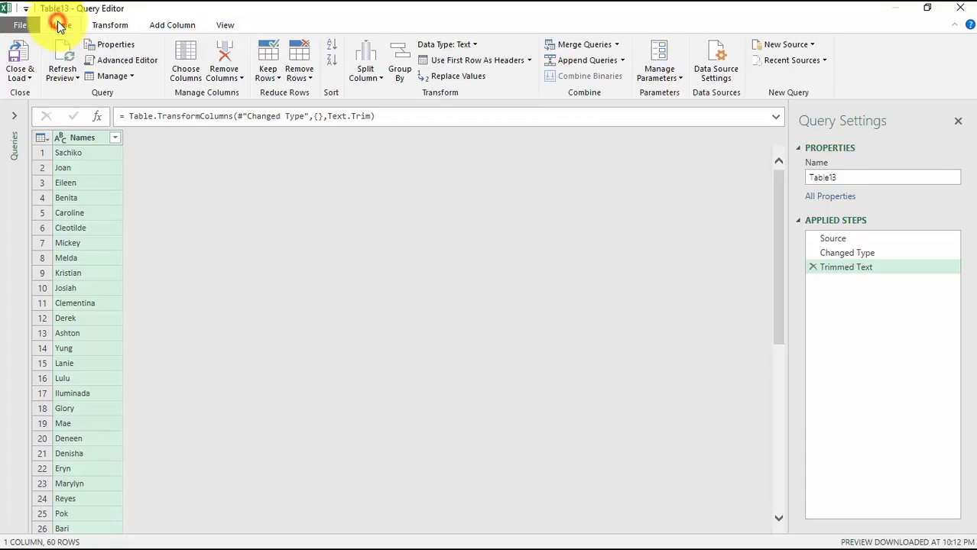